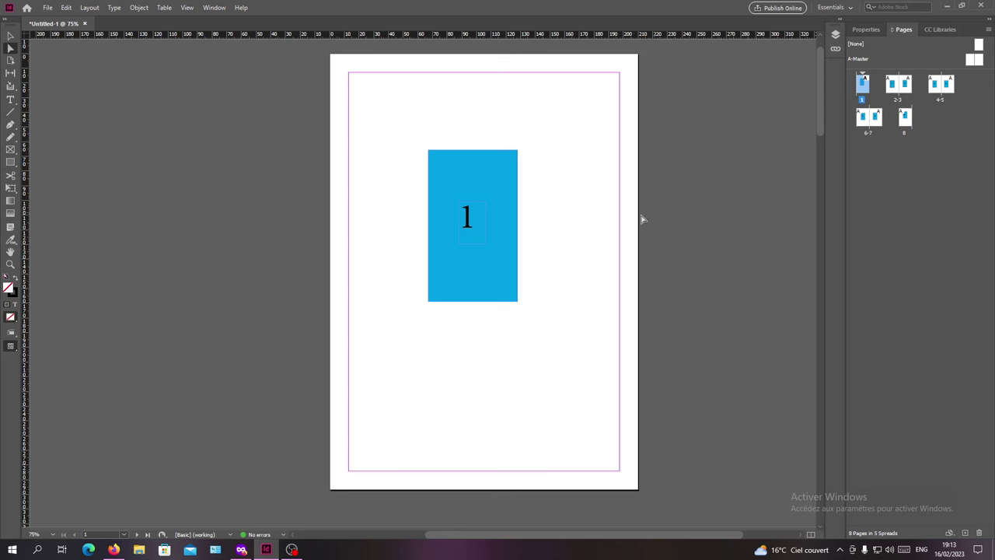
Deselect the pages, then zoom and scroll to review the document's spreads
click(948, 154)
scroll(658, 124, down, 3)
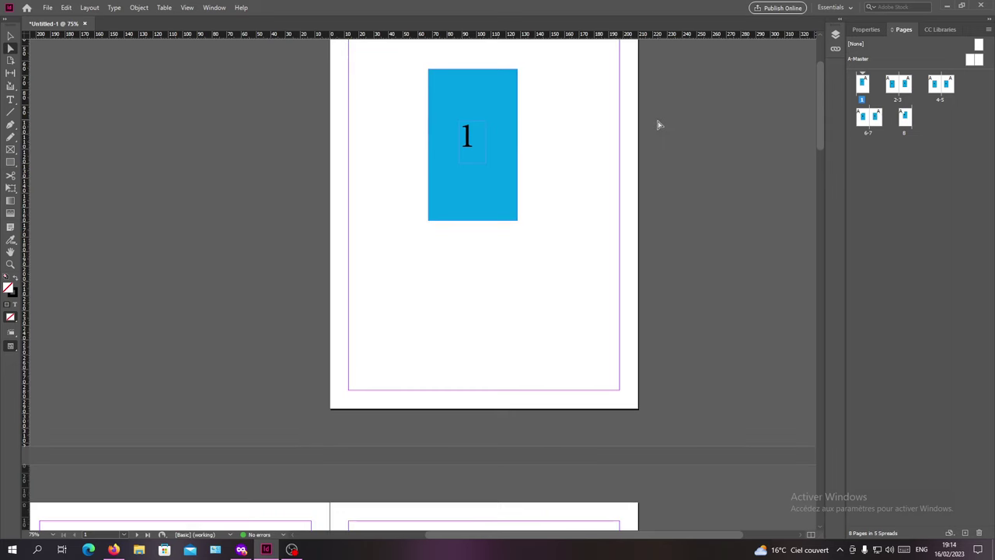
key(ctrl+minus)
key(ctrl+minus)
key(ctrl+minus)
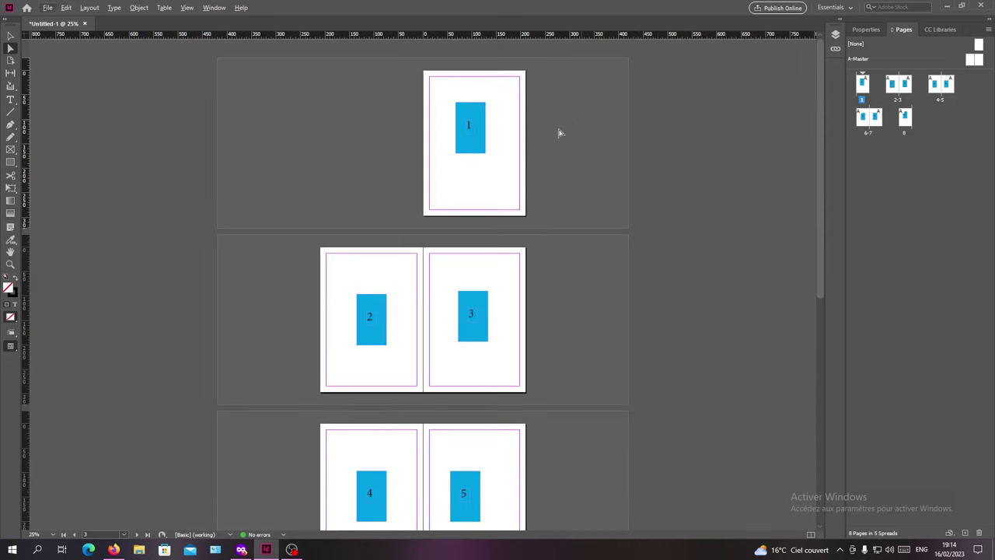
scroll(426, 156, down, 5)
scroll(373, 167, down, 3)
scroll(319, 181, up, 3)
scroll(292, 176, up, 5)
key(ctrl+minus)
key(ctrl+equal)
key(ctrl+equal)
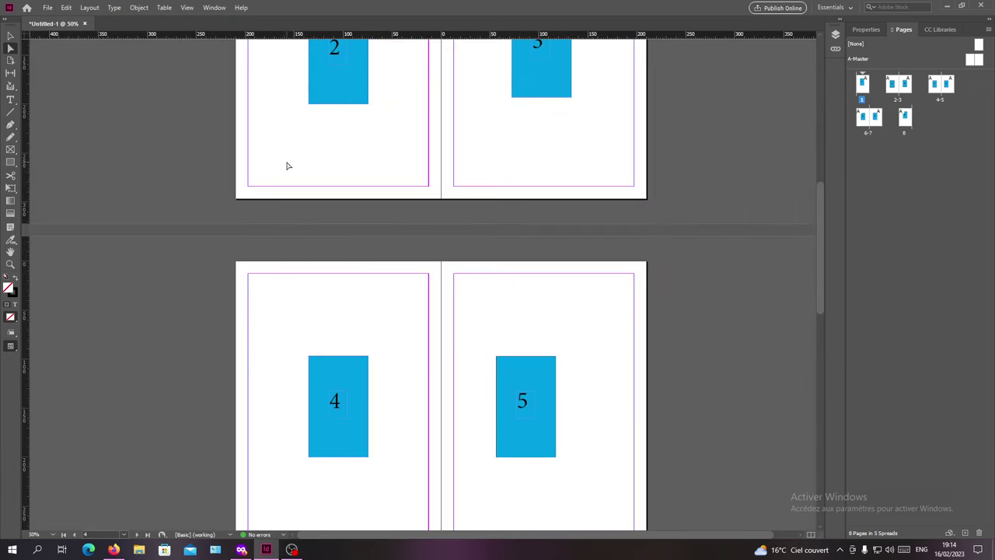
scroll(287, 166, up, 5)
scroll(287, 165, up, 3)
scroll(406, 156, up, 1)
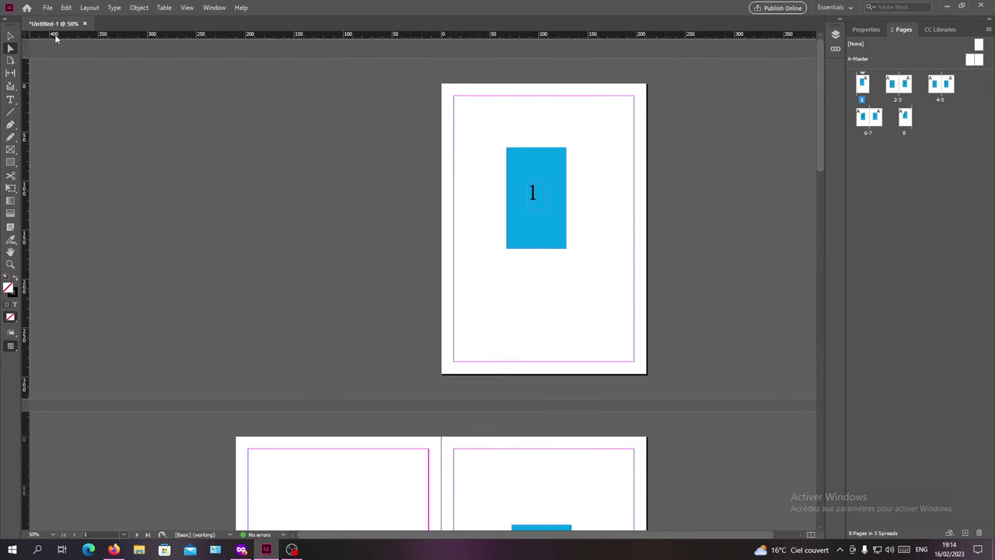
Open Print Booklet and preview the first printer spread, pages 8 and 1
click(45, 9)
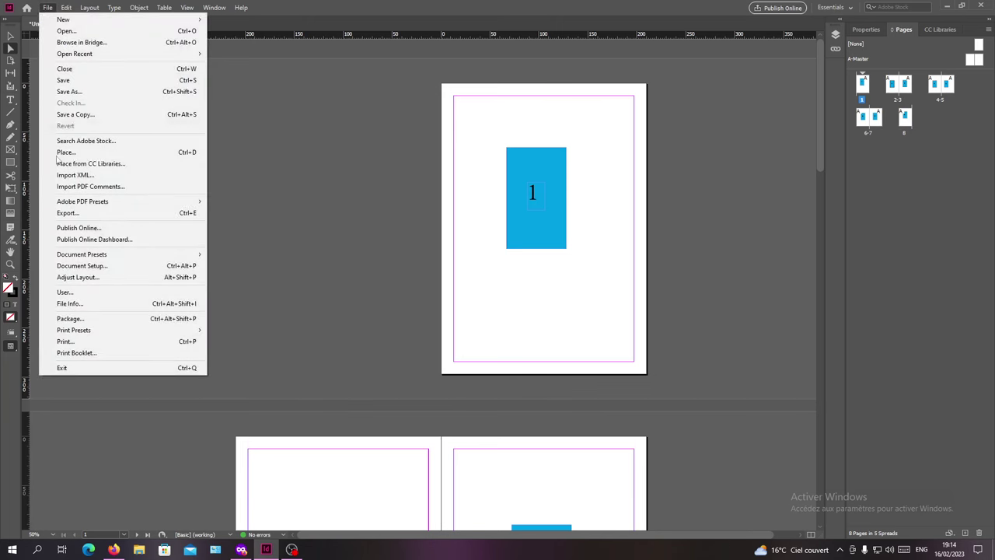
click(80, 355)
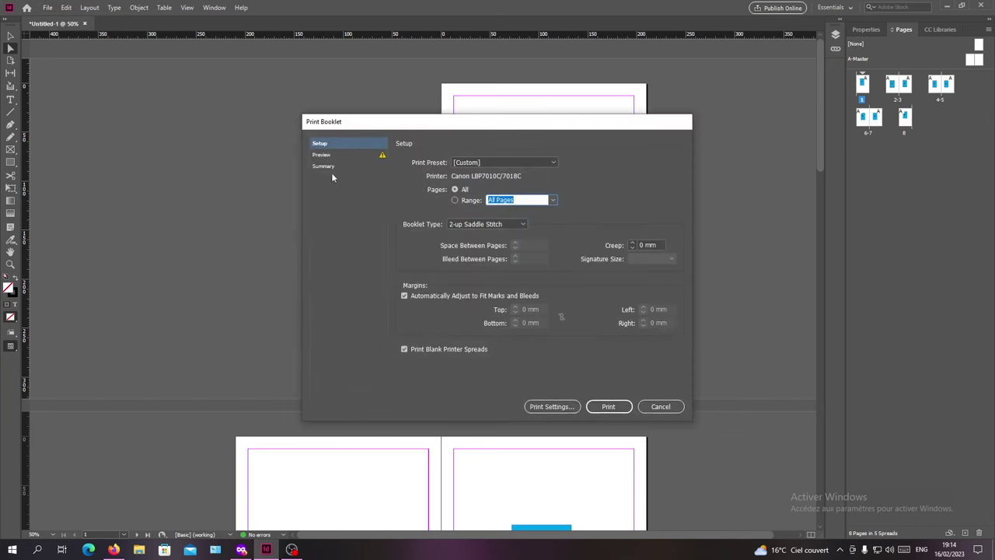
click(323, 154)
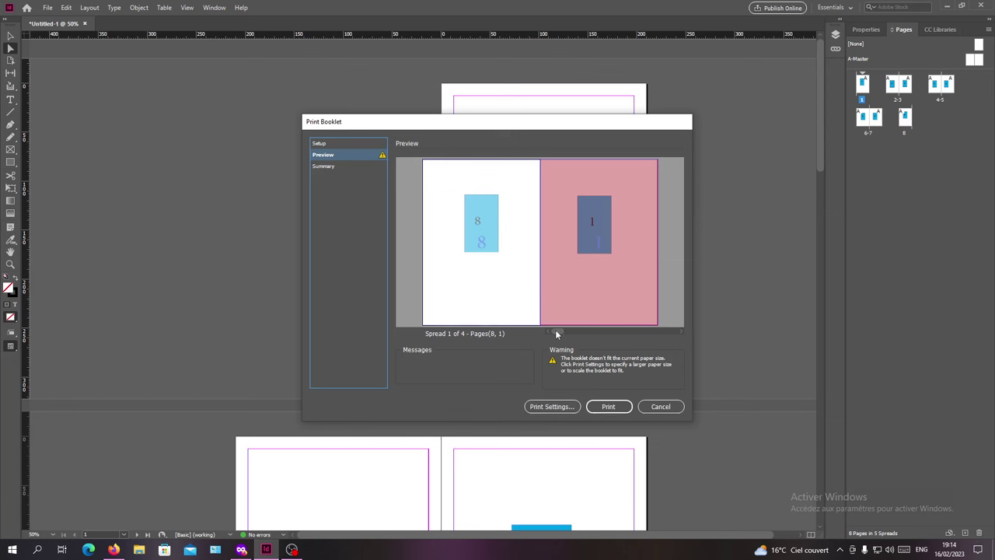
Set Print Preset to [Default], keep the range at All Pages, and re-preview the spreads
click(330, 147)
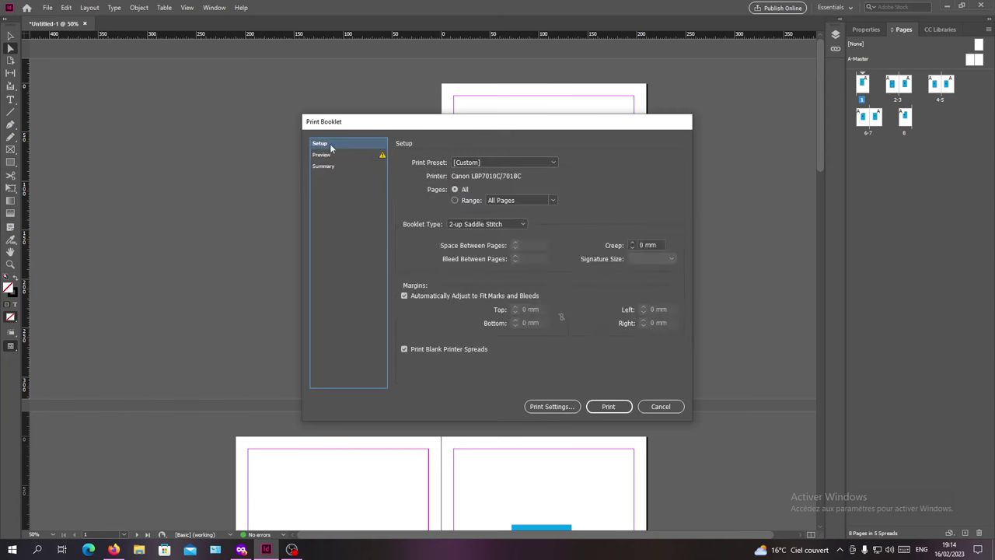
click(495, 160)
click(492, 187)
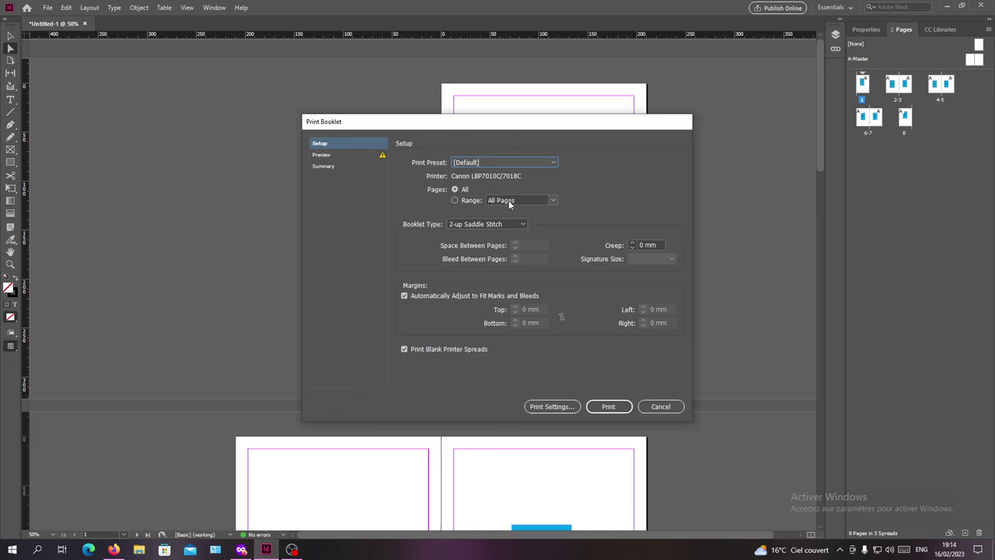
click(519, 199)
click(552, 201)
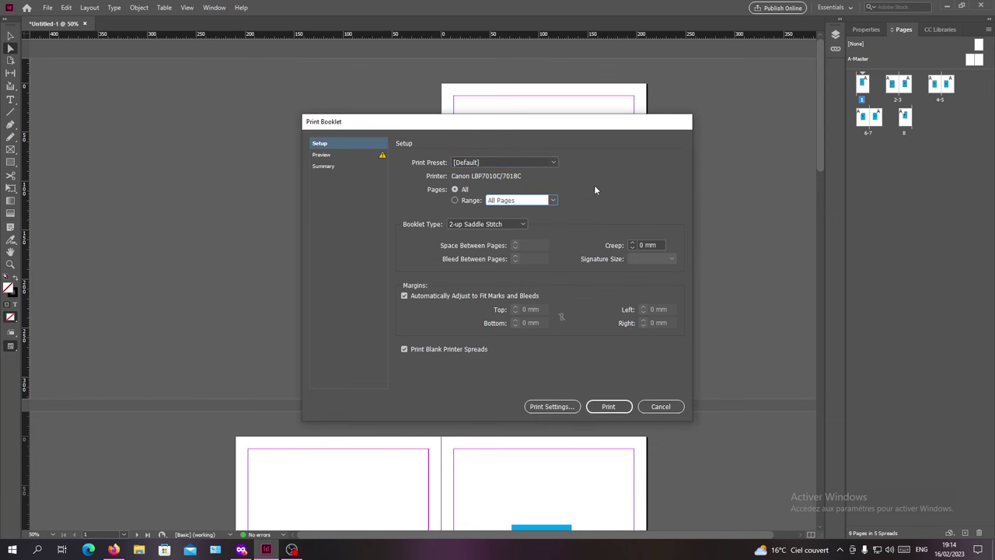
click(359, 156)
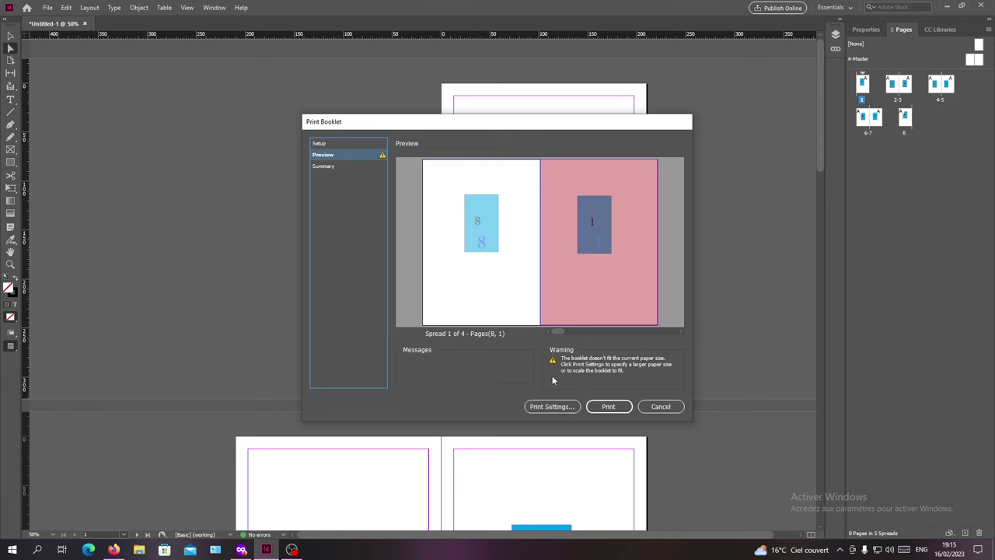
Turn the booklet's A4 printer paper to landscape orientation in Print Settings
click(551, 405)
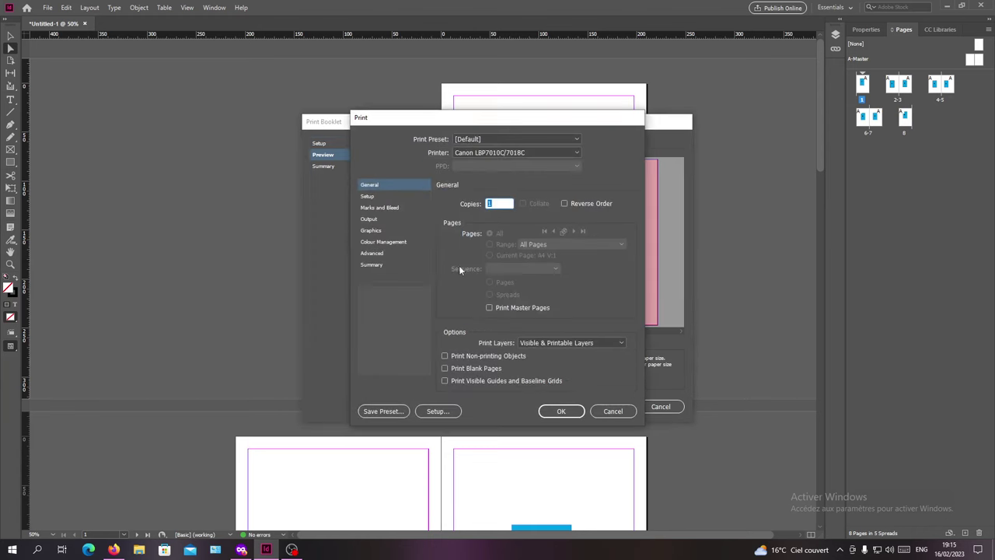
click(406, 198)
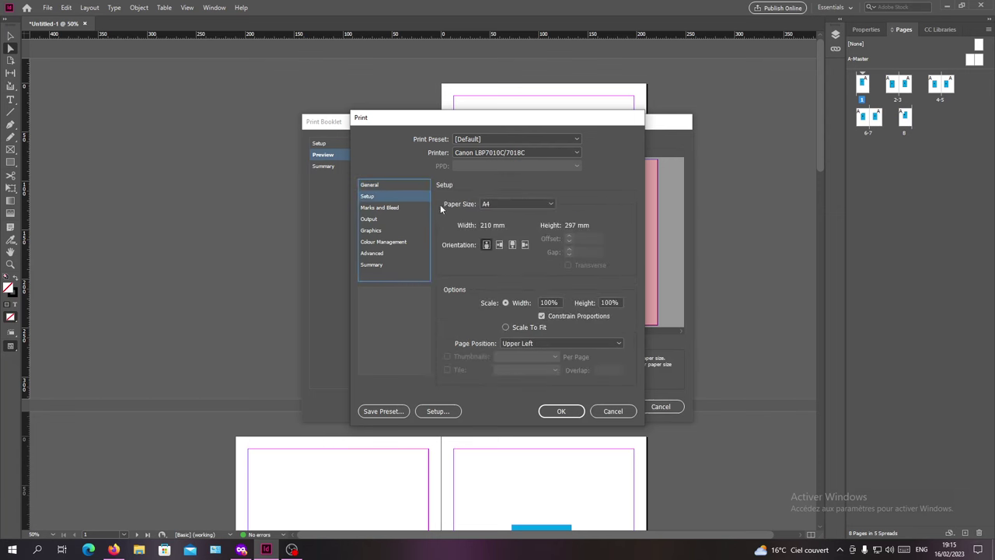
click(401, 187)
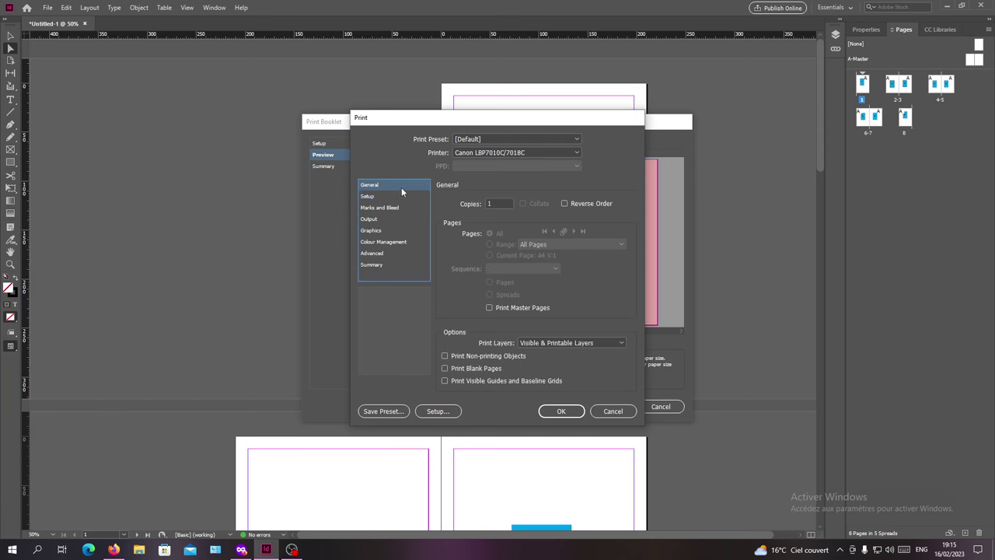
click(405, 198)
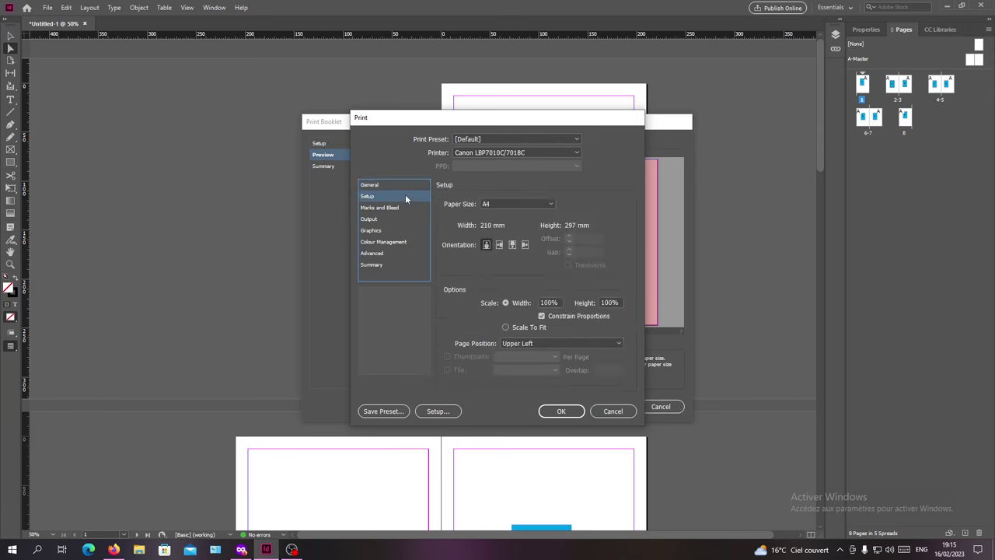
click(504, 247)
click(561, 412)
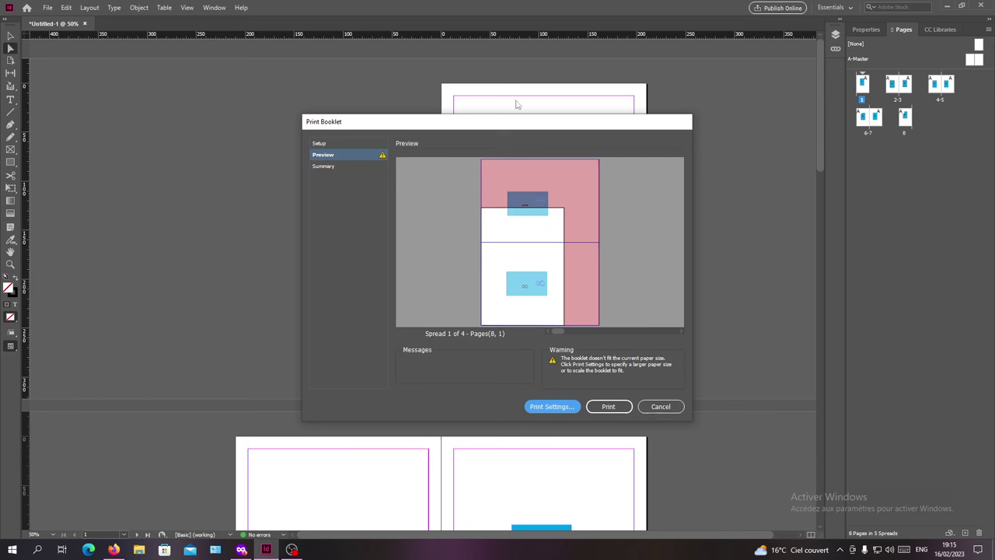
Move the Print Booklet dialog, close Print Settings unchanged, and cancel without printing
mouse_move(518, 123)
mouse_down()
mouse_move(342, 192)
mouse_move(597, 257)
mouse_move(548, 249)
mouse_up()
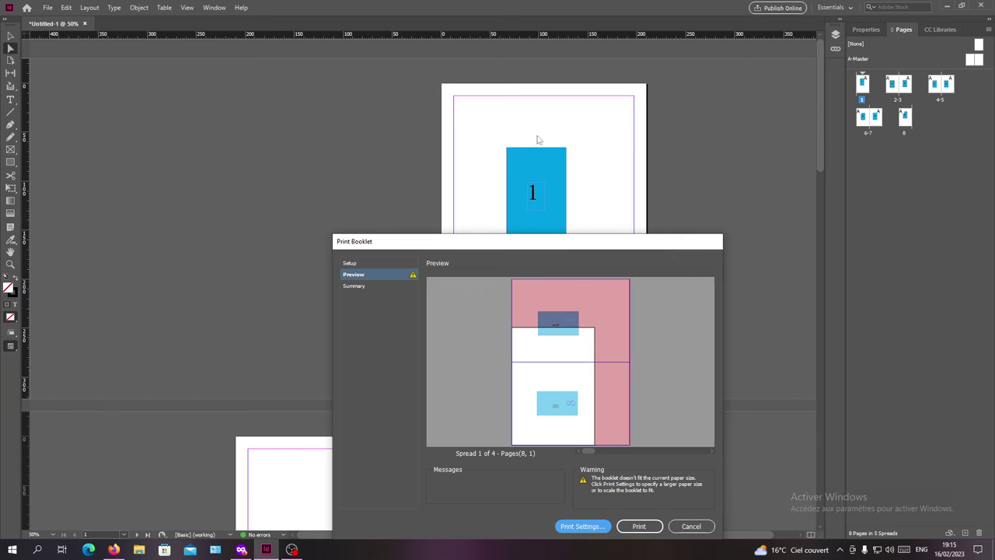
drag(439, 241, 410, 226)
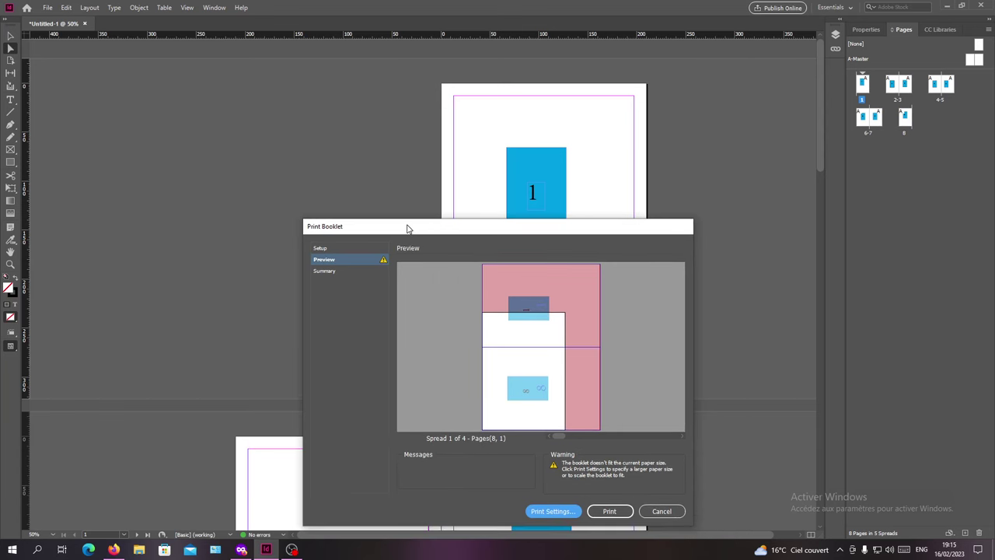
click(339, 262)
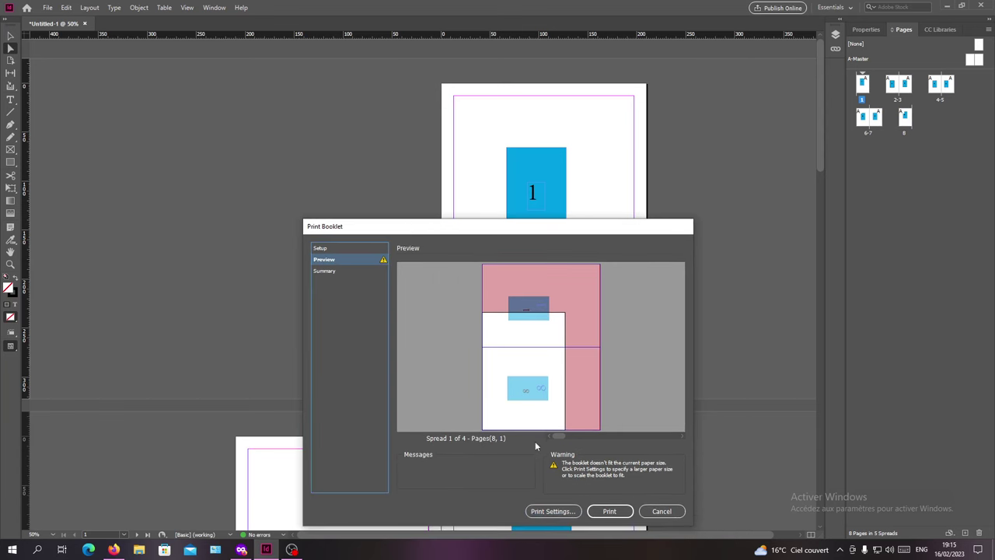
click(550, 510)
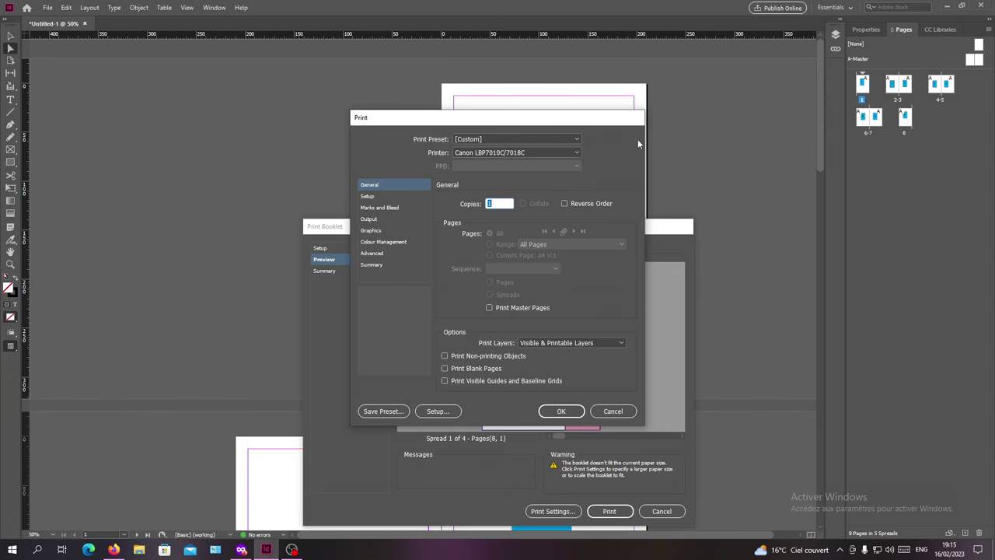
click(613, 410)
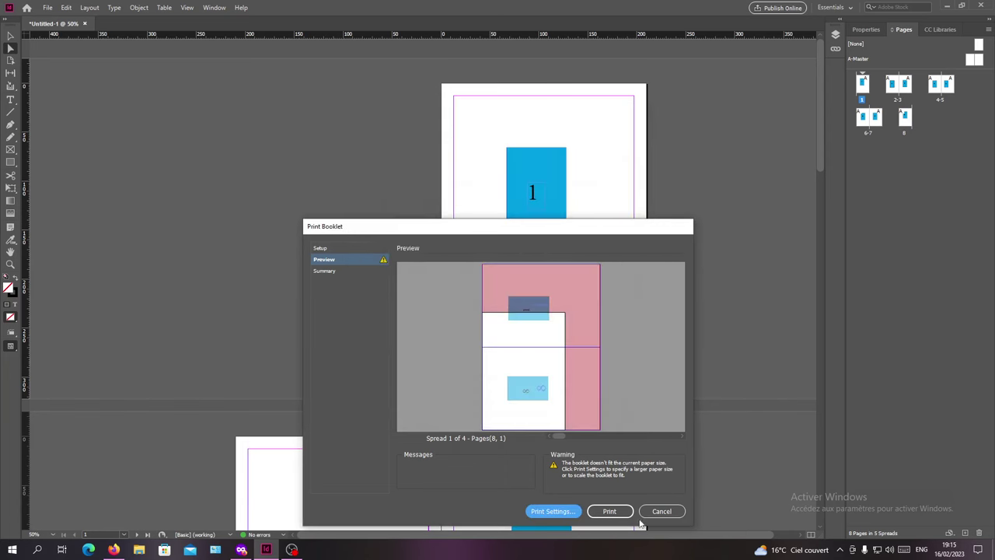
click(661, 511)
click(47, 7)
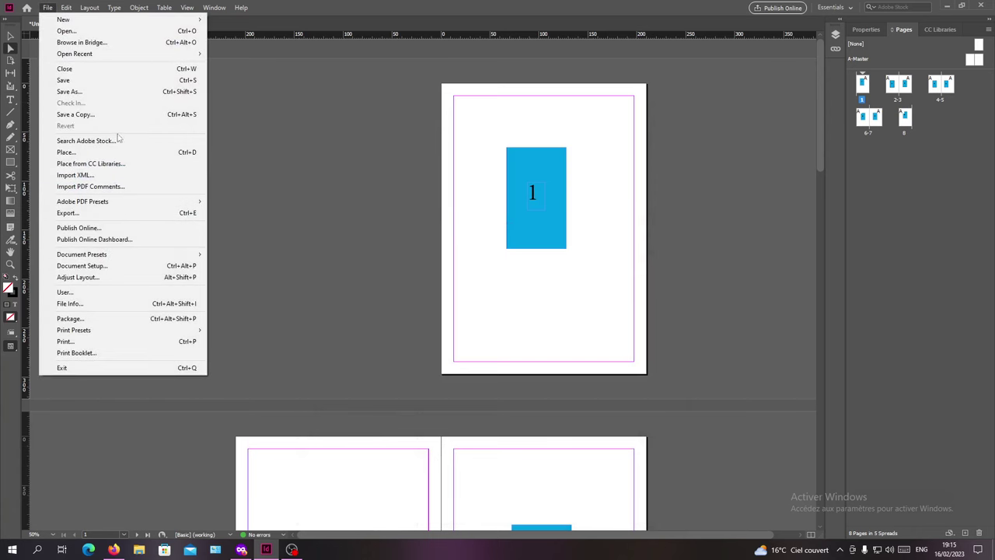
Switch the Document Setup page size from A4 to A3 (297 × 420 mm)
click(82, 265)
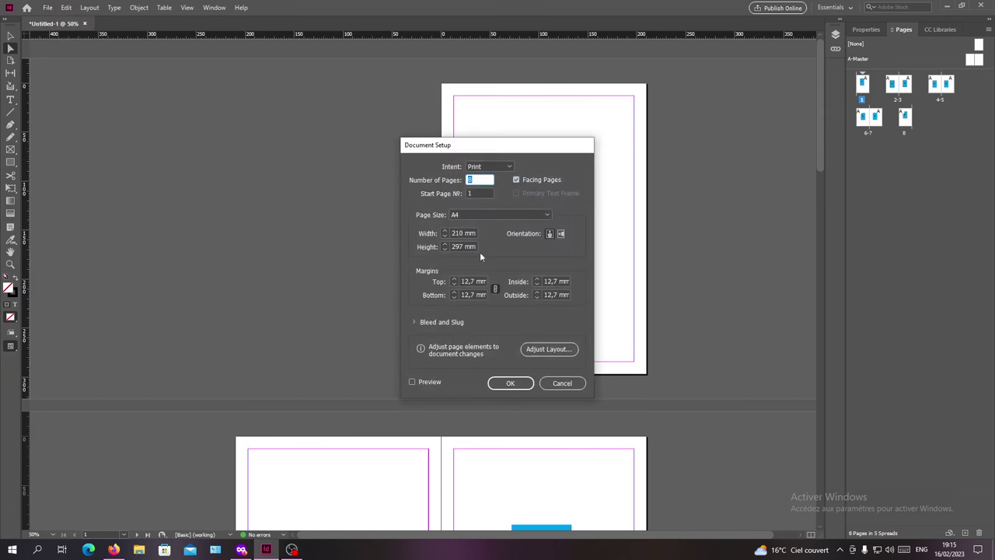
click(497, 216)
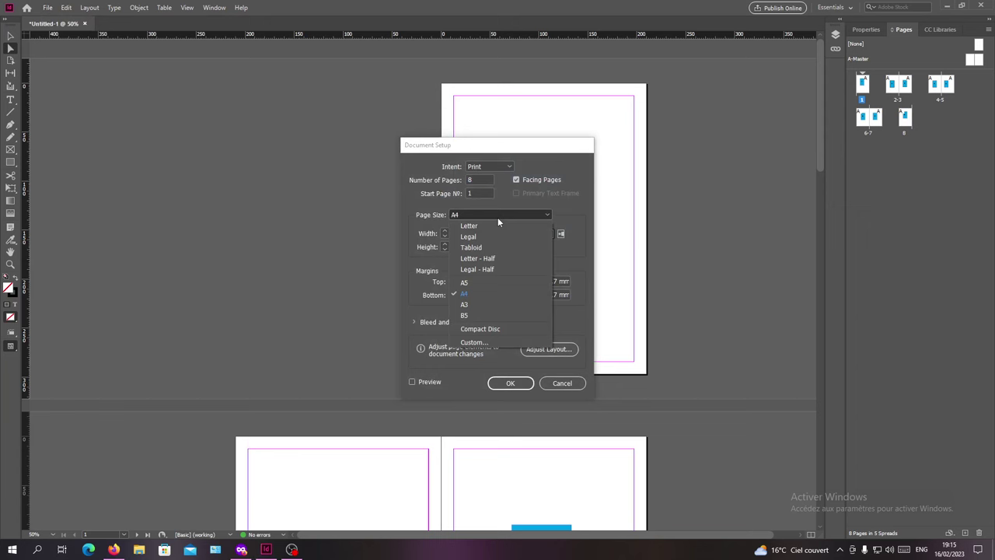
click(481, 305)
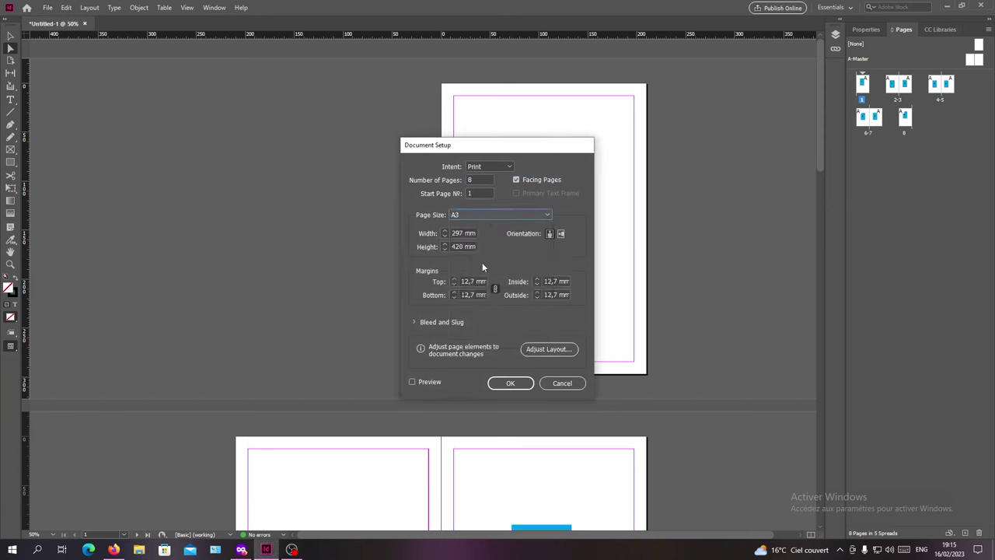
click(506, 384)
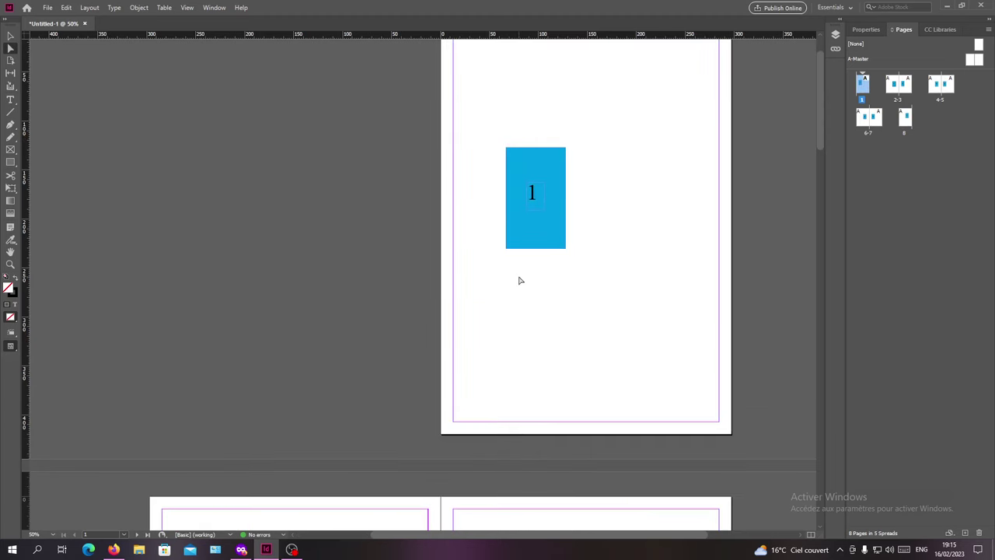
scroll(536, 272, down, 2)
scroll(546, 269, up, 3)
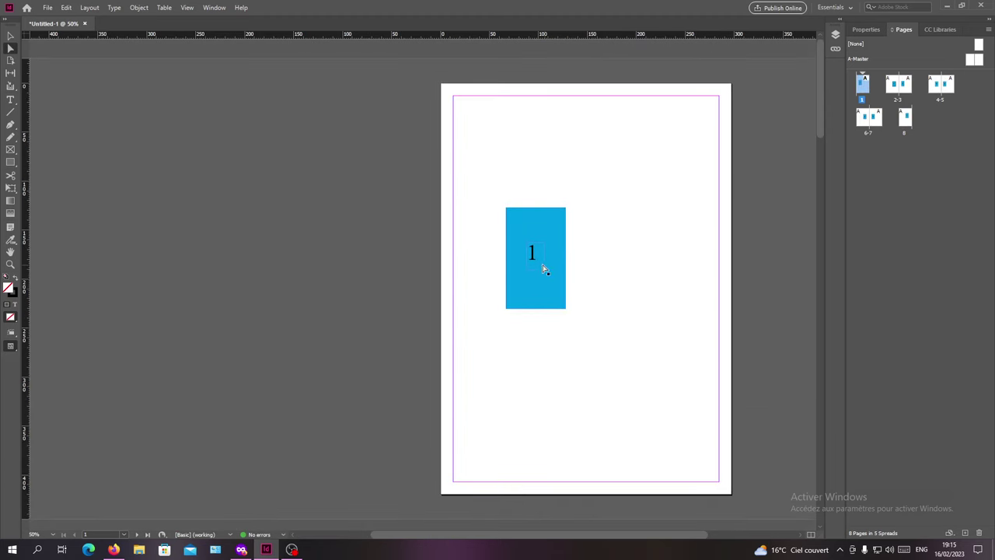
Resize all eight pages to A5 (148 × 210 mm) in Document Setup
click(50, 9)
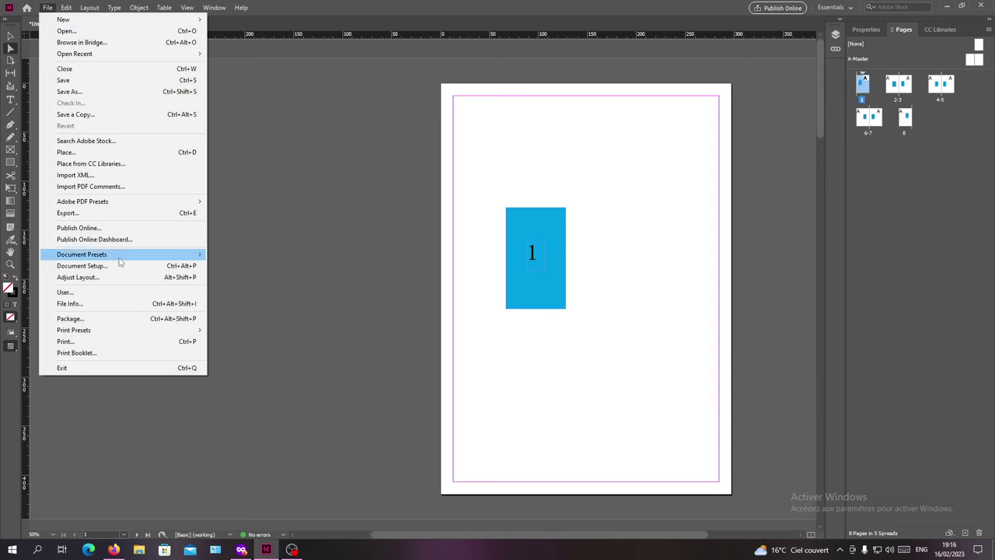
click(121, 265)
click(518, 214)
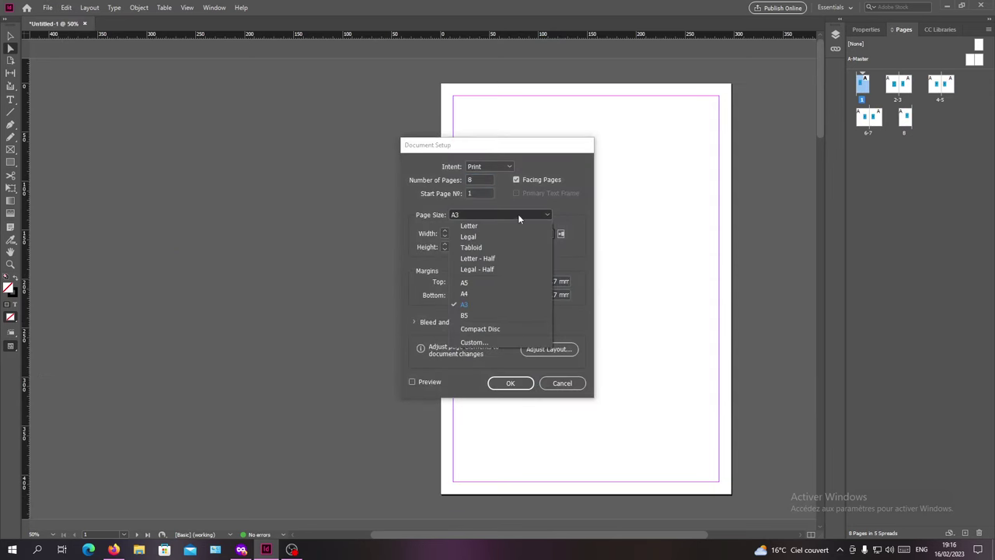
click(479, 282)
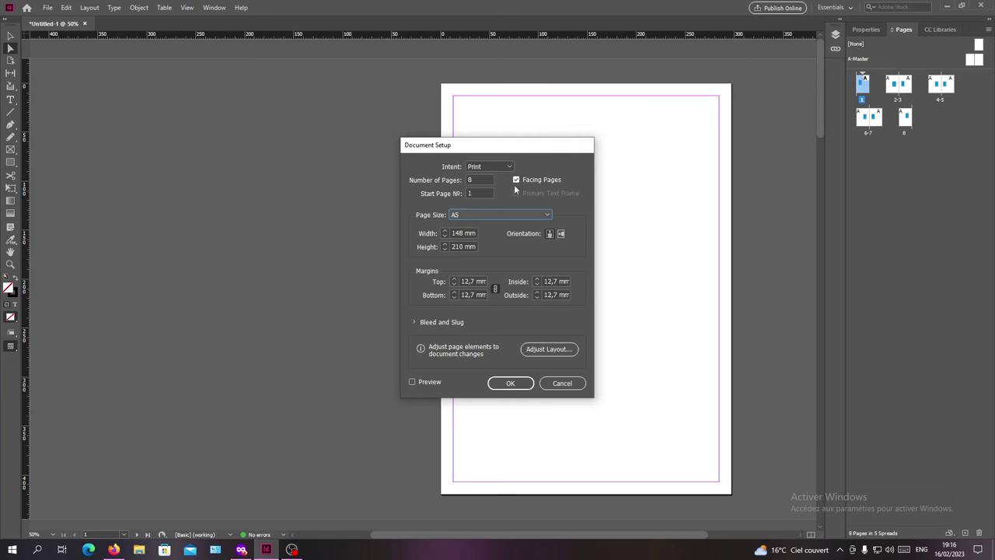
click(509, 384)
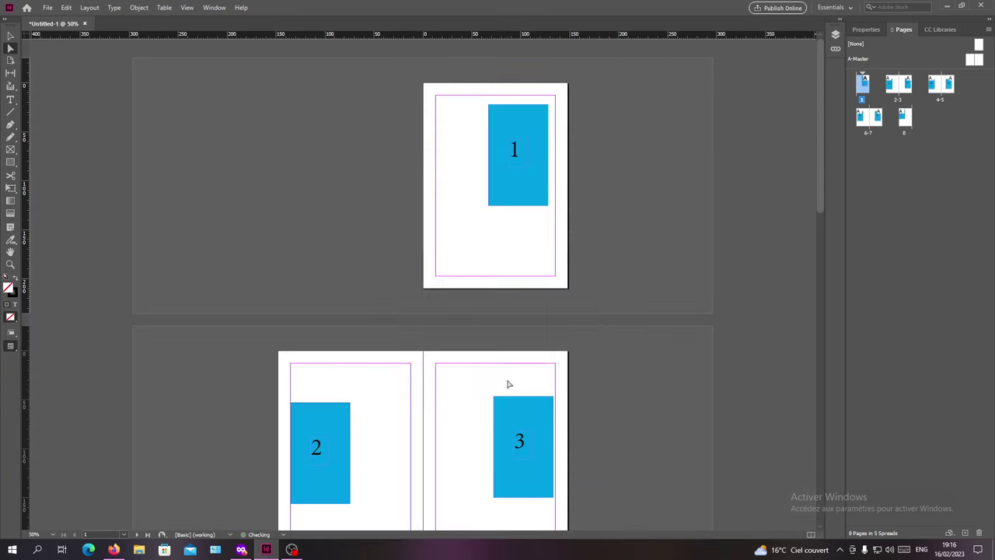
scroll(508, 381, down, 3)
scroll(488, 355, up, 3)
click(48, 8)
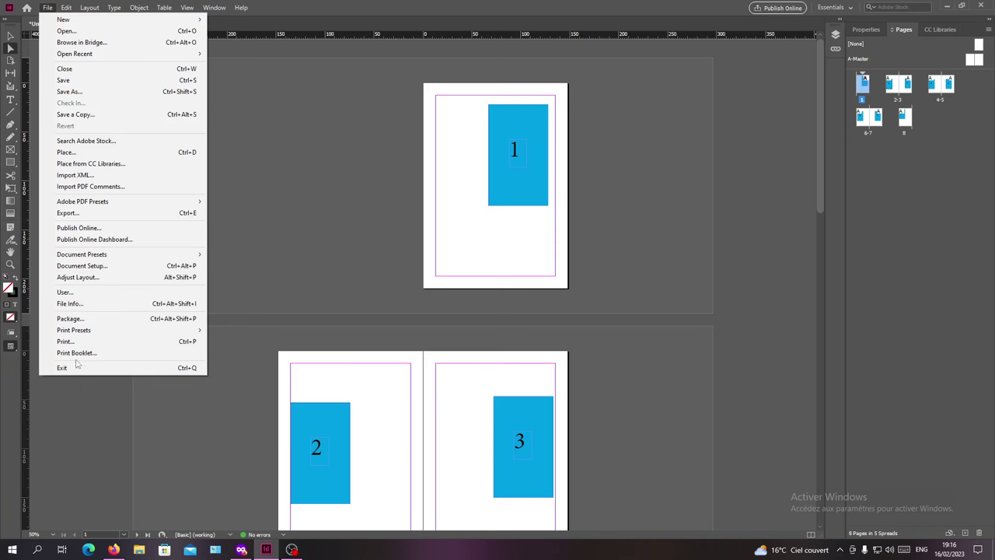
Reopen Print Booklet for the A5 document and preview the pages 8 and 1 spread
click(78, 353)
click(336, 261)
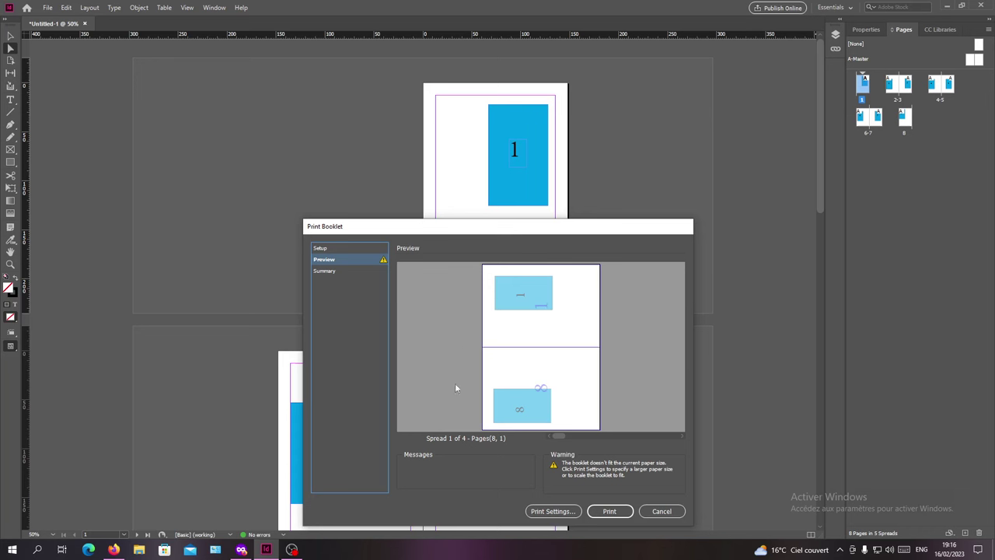
Set the booklet's printer paper to landscape orientation and return to the preview
click(551, 511)
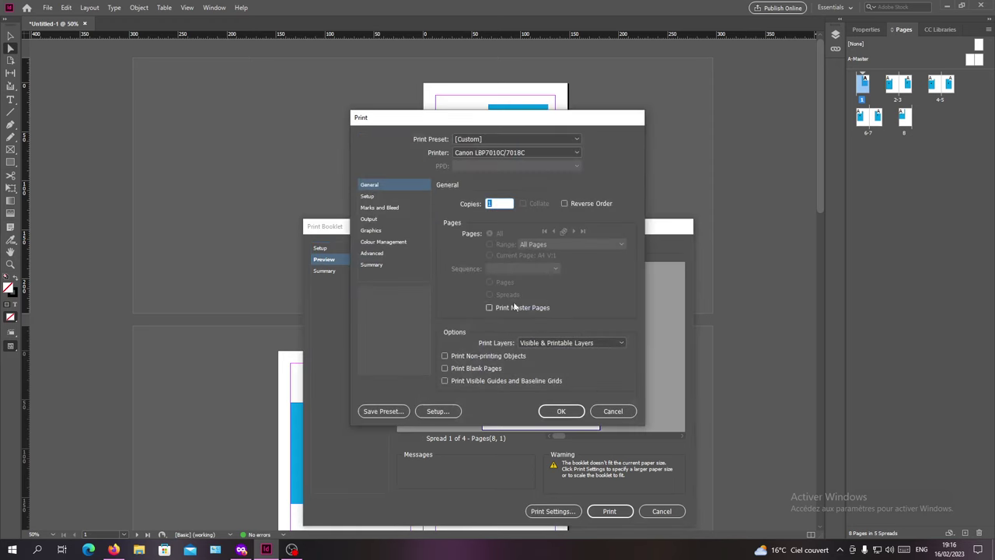
click(368, 197)
click(501, 245)
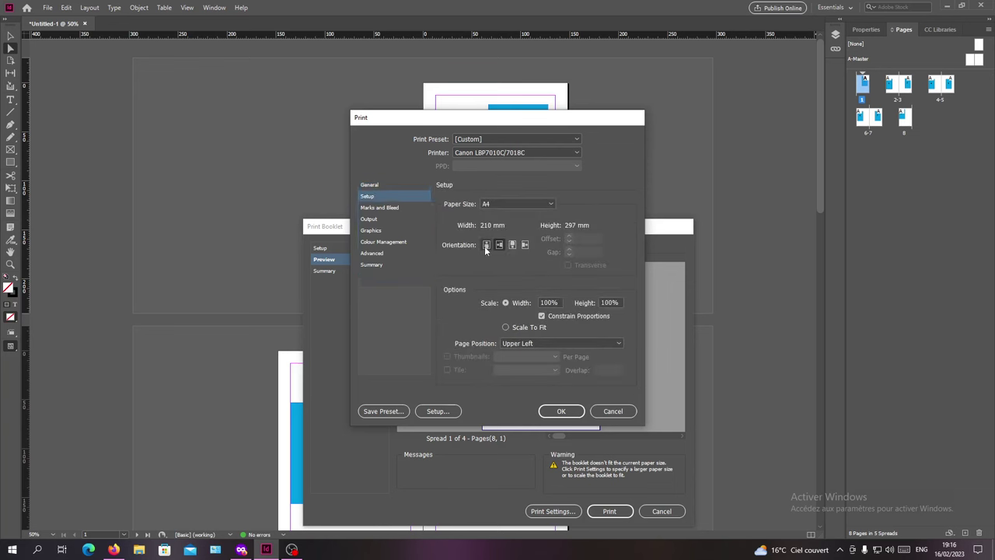
click(573, 411)
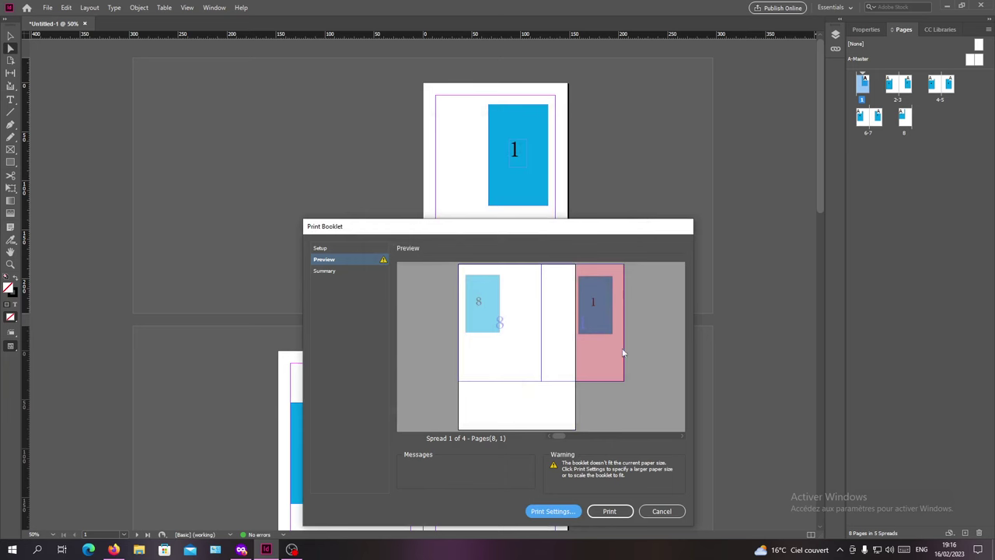
Set the printer paper to A5 landscape and check the overflowing preview
click(550, 510)
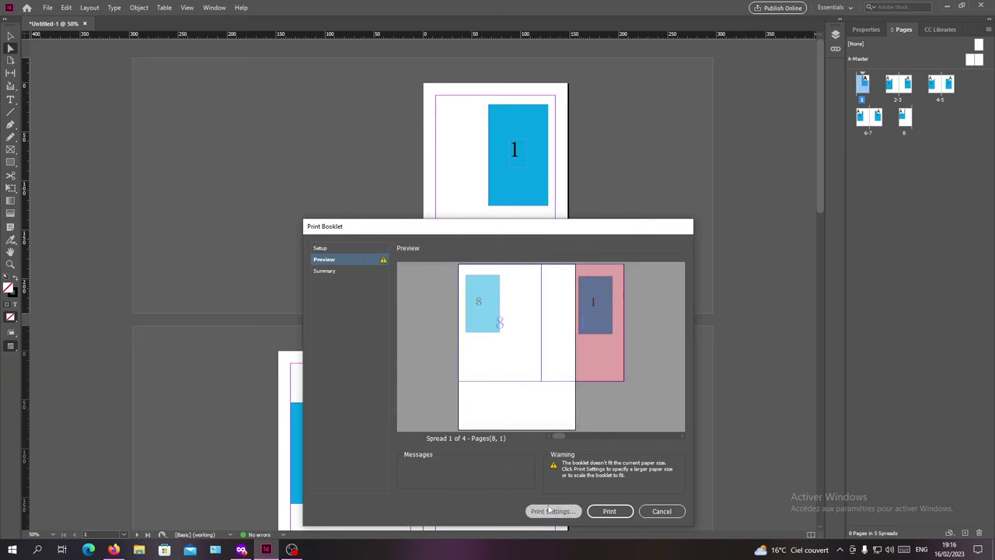
click(382, 196)
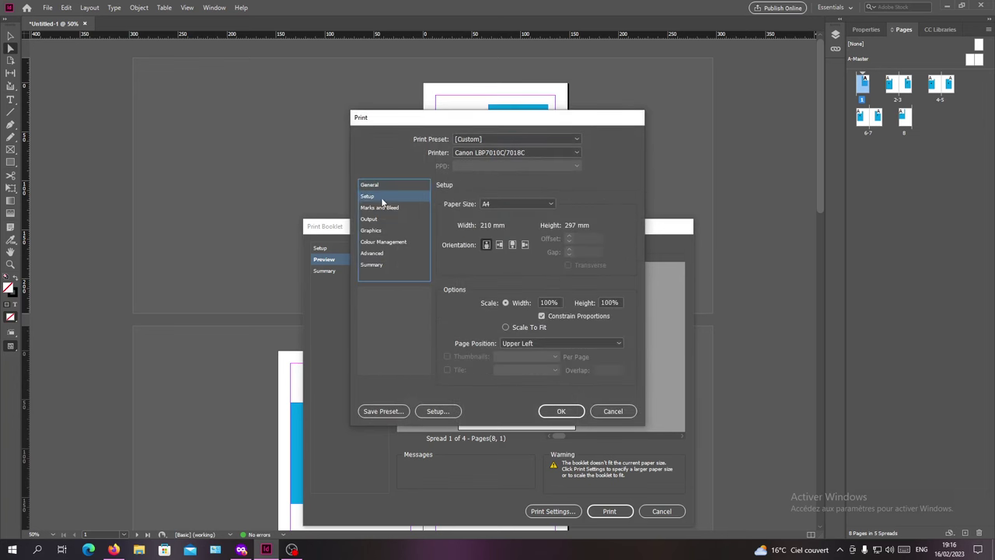
click(503, 247)
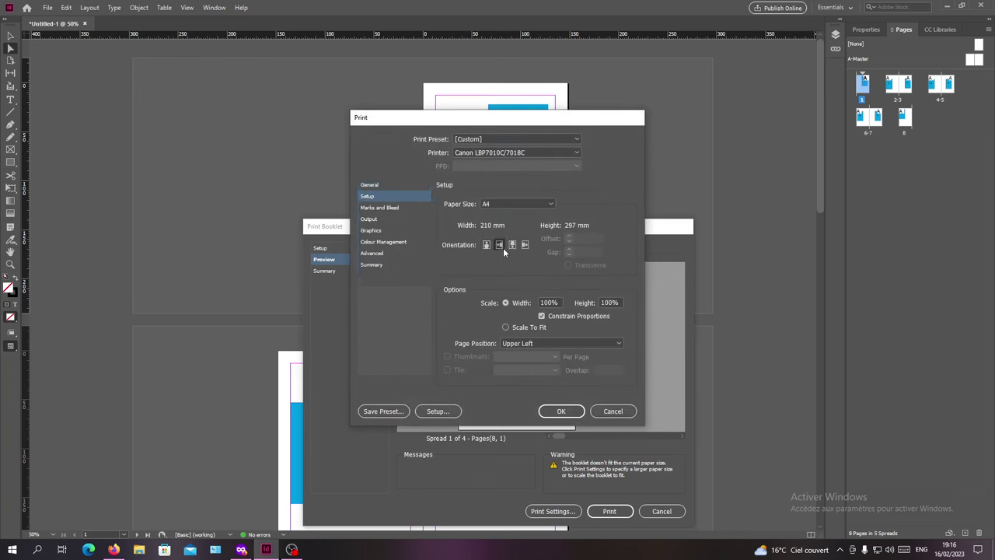
click(518, 202)
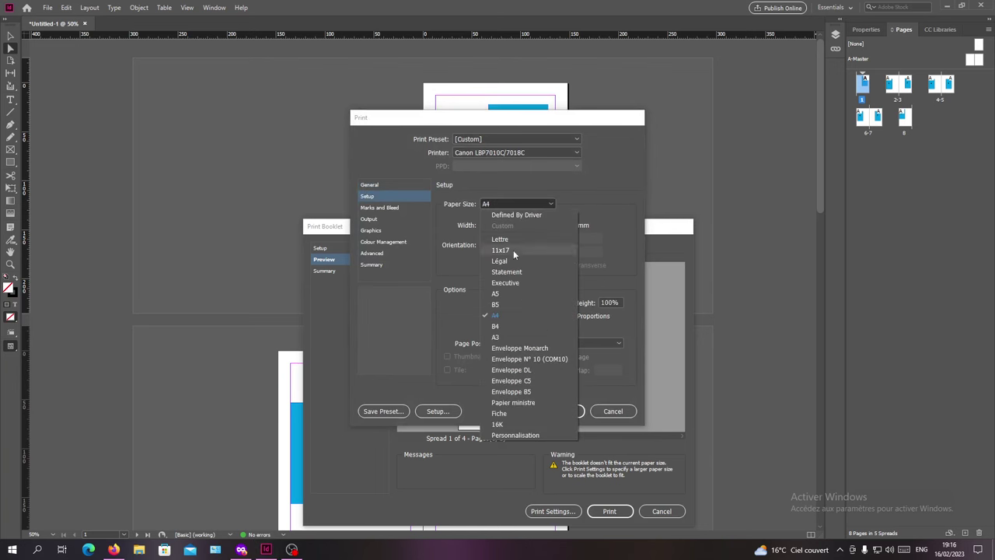
click(508, 293)
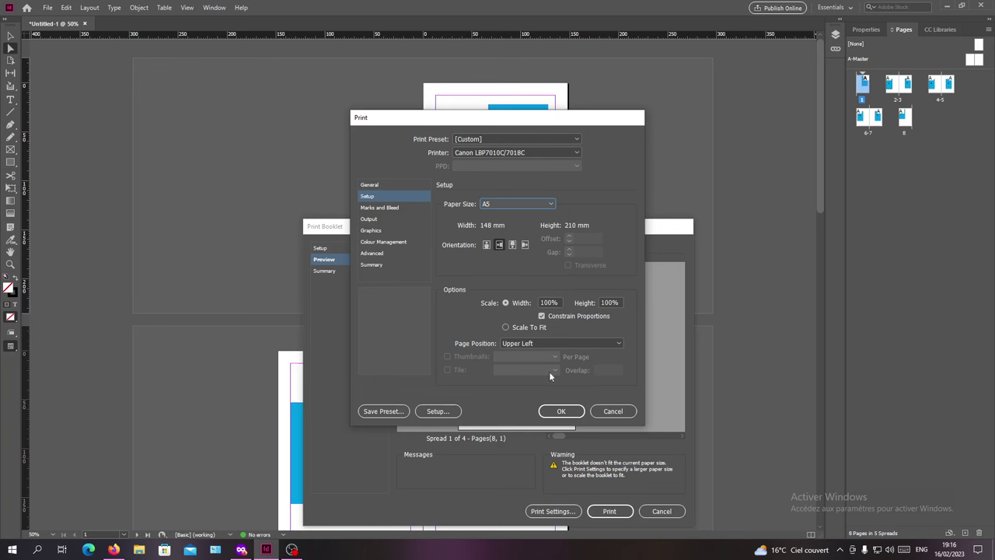
click(561, 410)
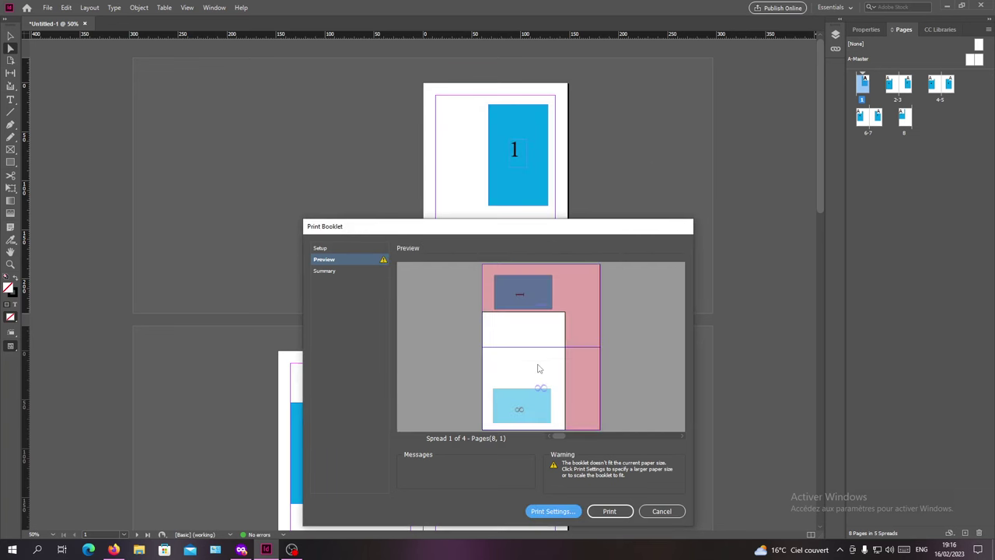
Change the printer paper orientation and recheck the booklet preview
click(553, 510)
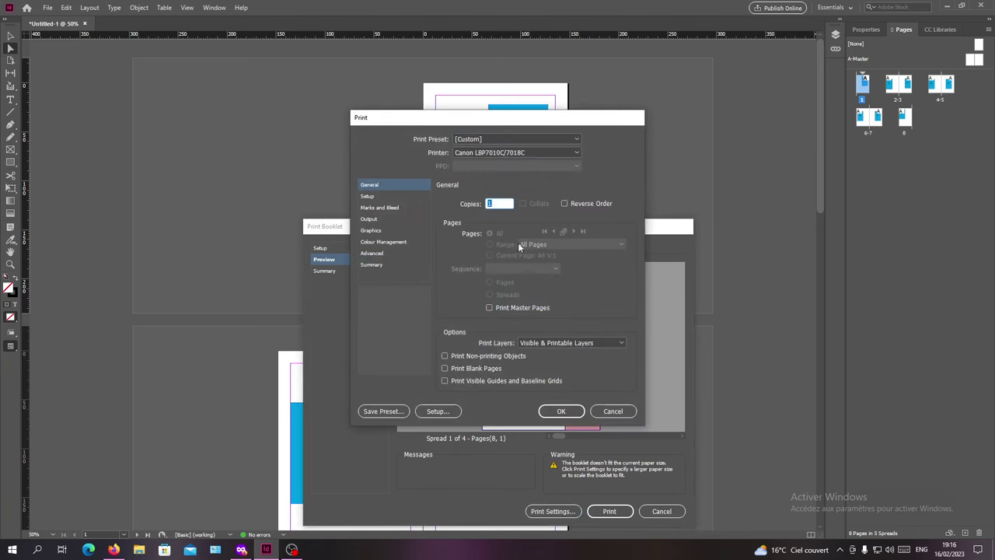
click(373, 198)
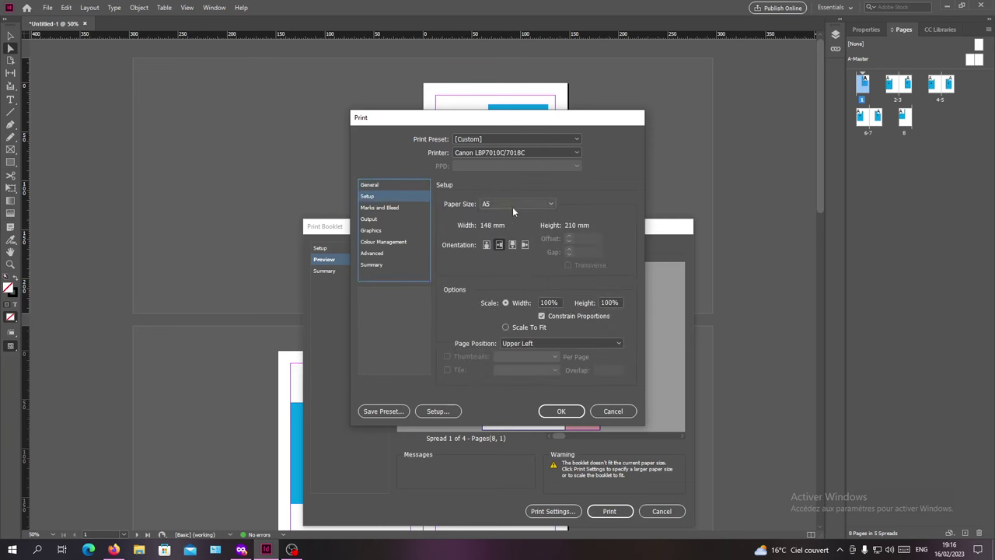
click(487, 246)
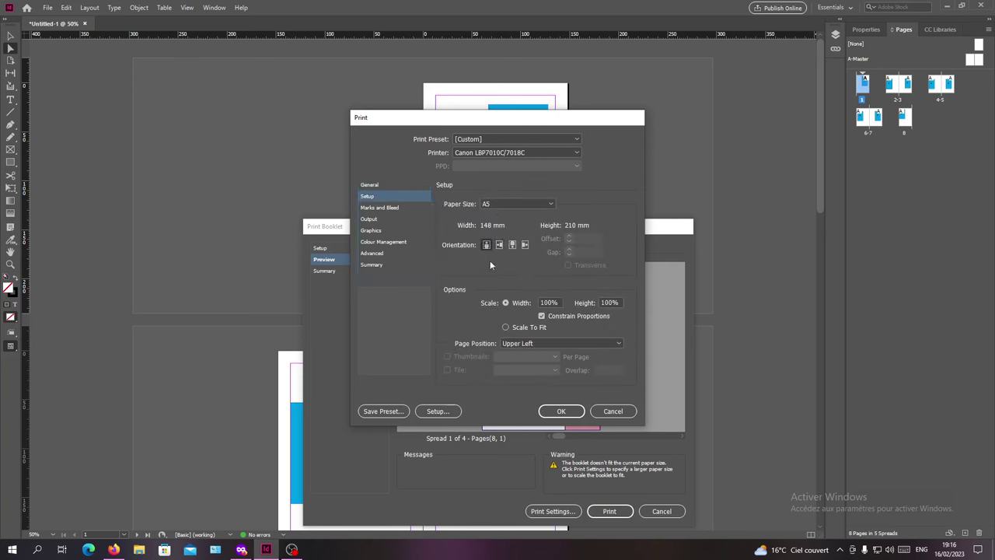
click(558, 412)
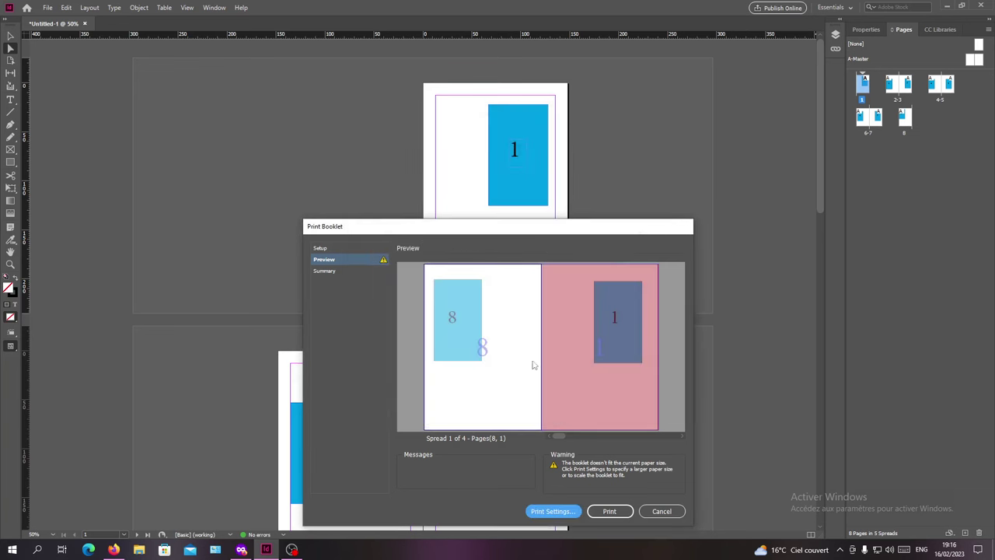
Choose A4 (210 × 297 mm) as the printer paper size and apply it
click(556, 511)
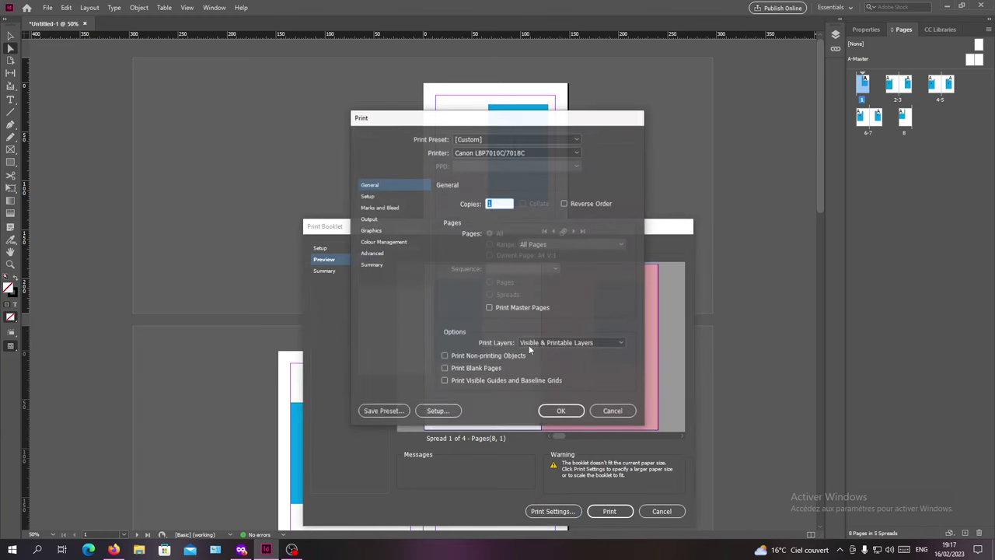
click(370, 207)
click(373, 196)
click(517, 204)
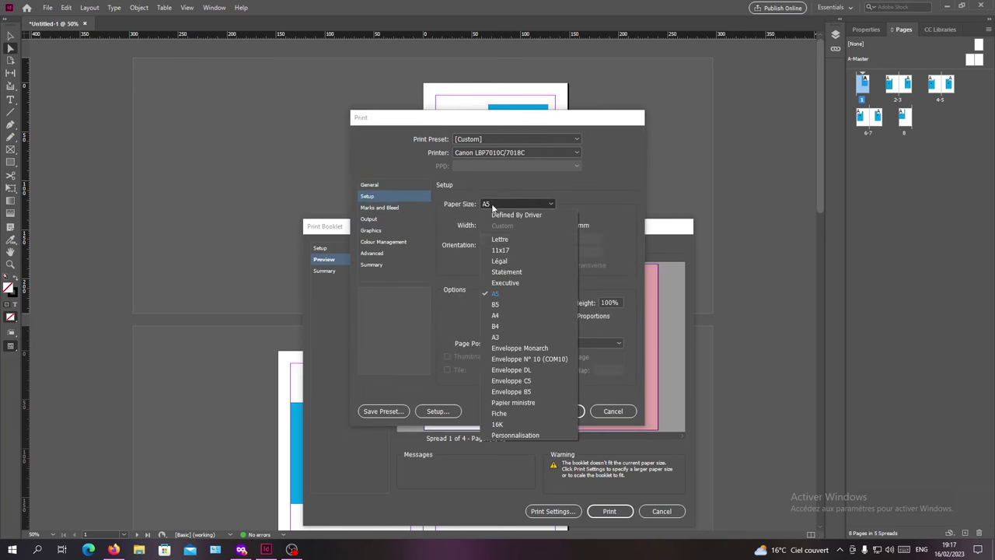
click(509, 315)
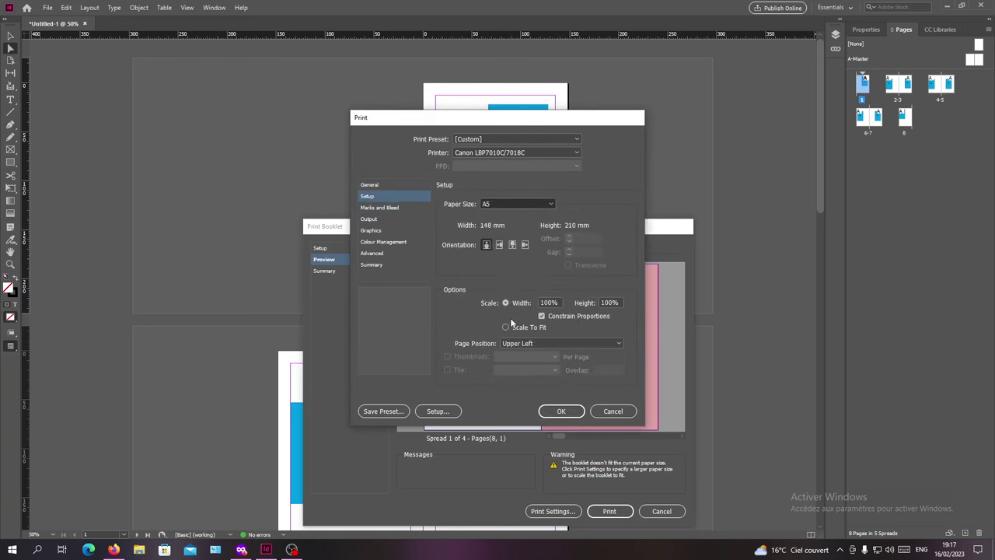
click(560, 410)
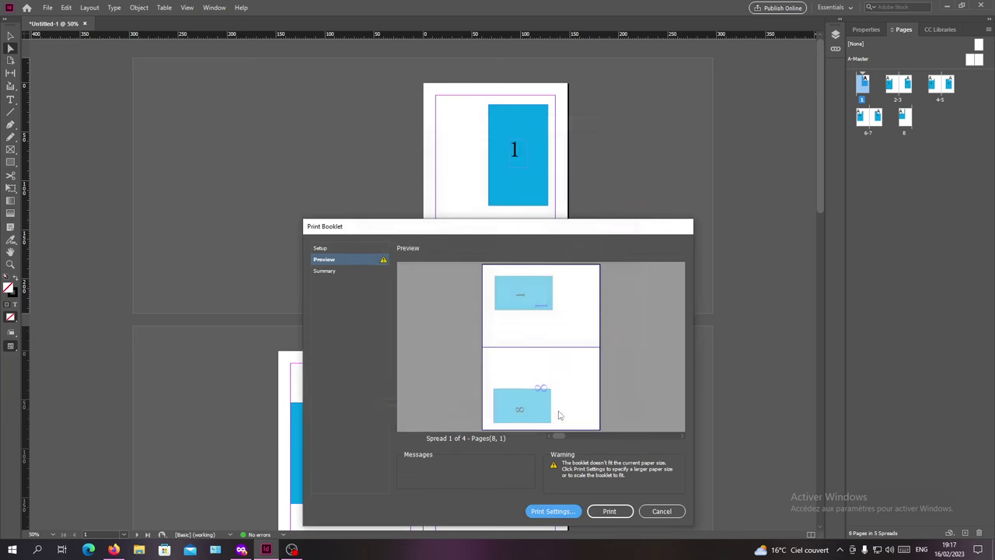
Print the booklet, then scroll down to spreads 4–5 and 6–7
click(609, 511)
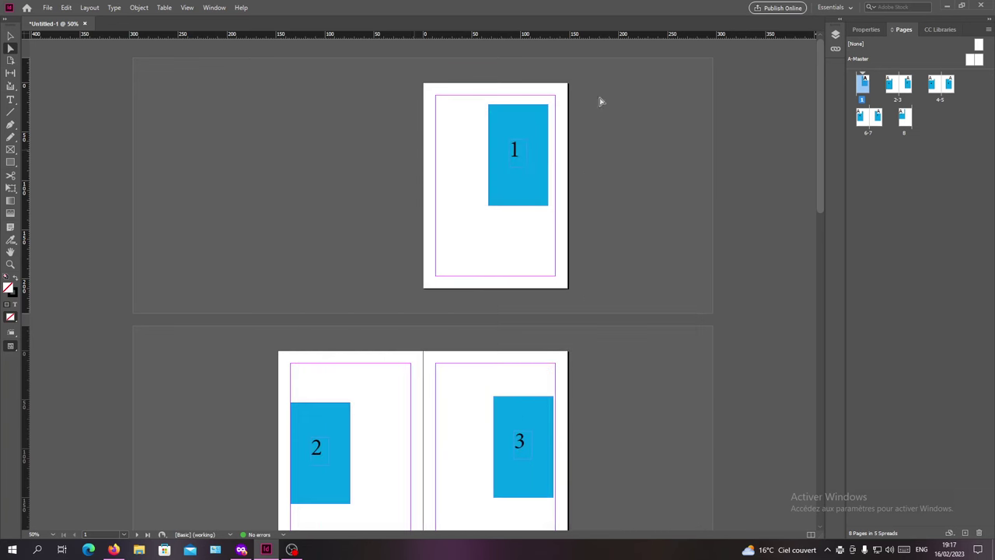
scroll(480, 246, down, 2)
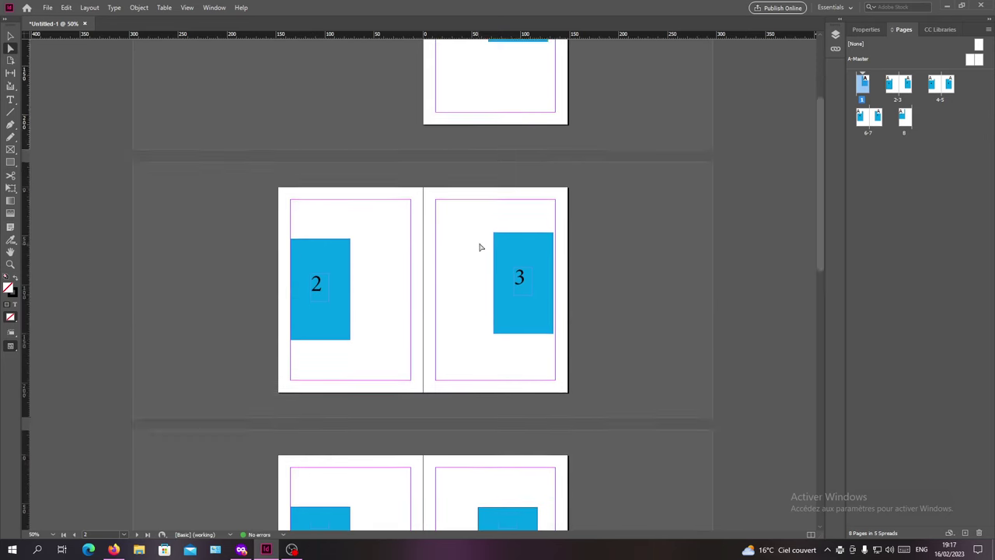
scroll(450, 251, down, 4)
scroll(422, 269, down, 2)
scroll(549, 328, down, 1)
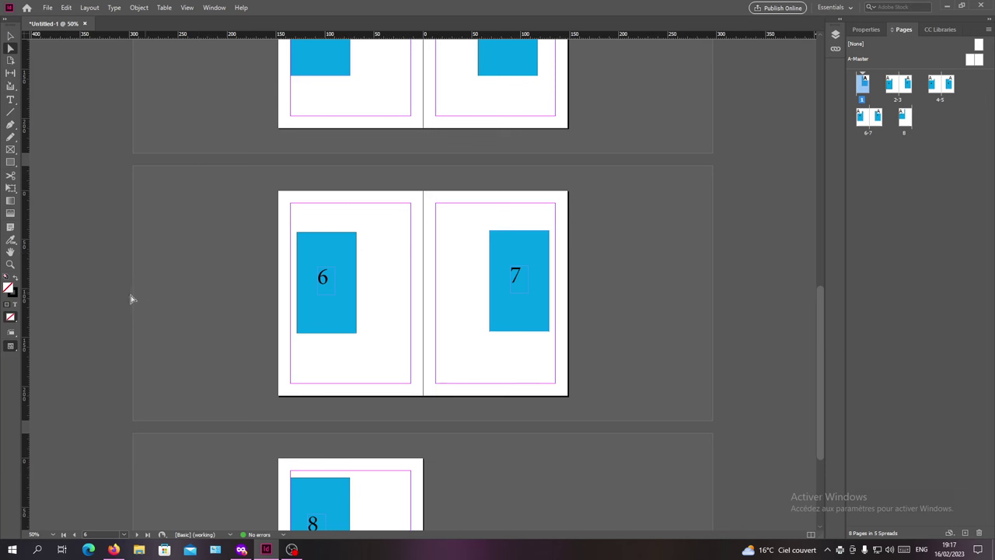
Open and dismiss the File menu, then scroll through the spreads again
click(46, 7)
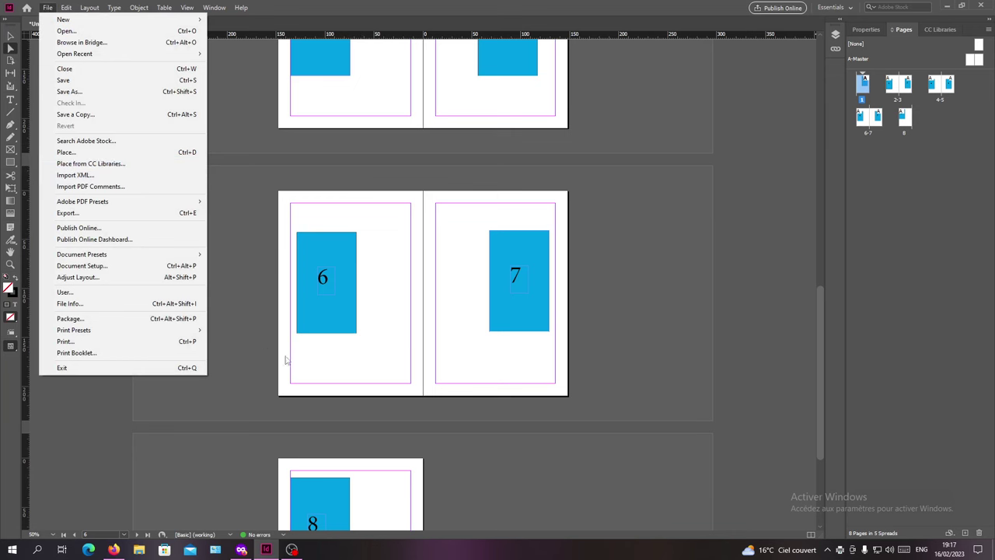
click(264, 334)
scroll(277, 195, down, 2)
scroll(278, 196, up, 4)
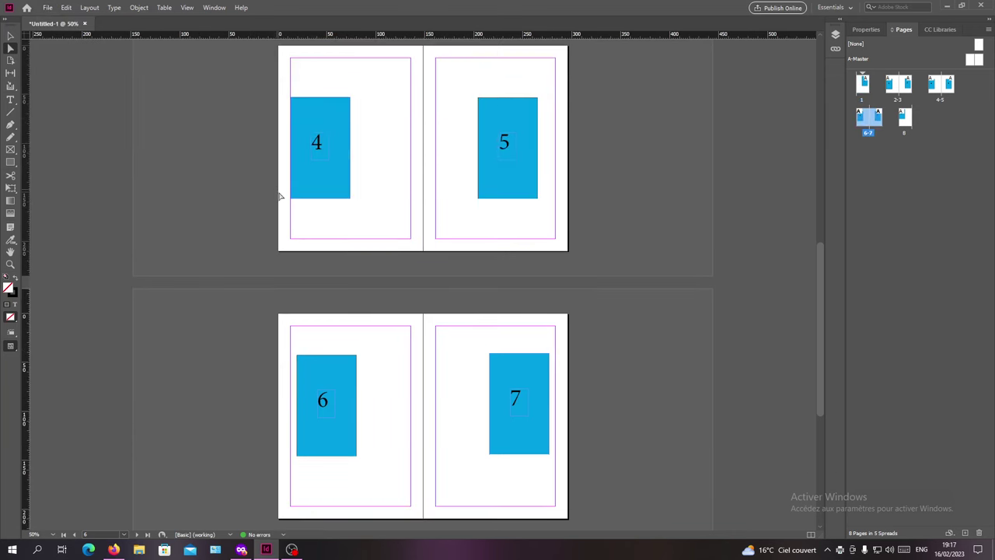